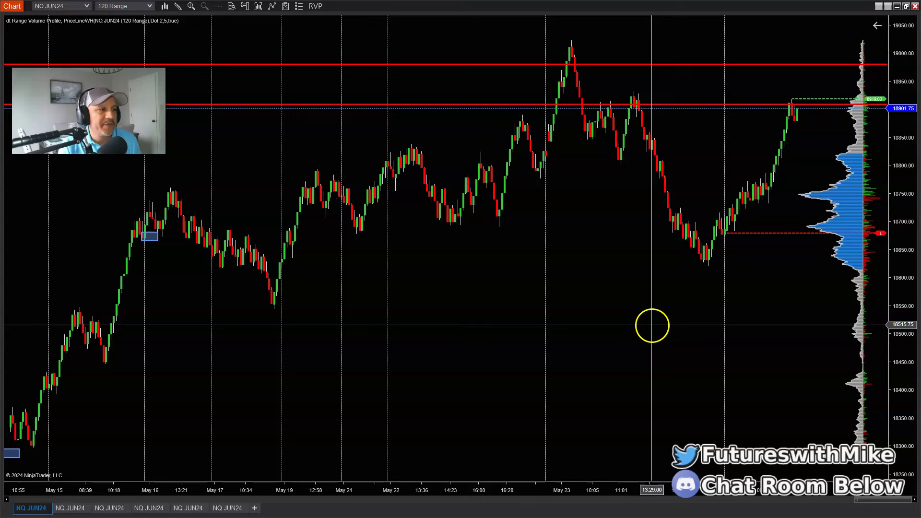
Step: Pan the 120-range chart toward the most recent bars
{"action": "left_click_drag", "start_coordinate": [658, 319], "coordinate": [622, 319]}
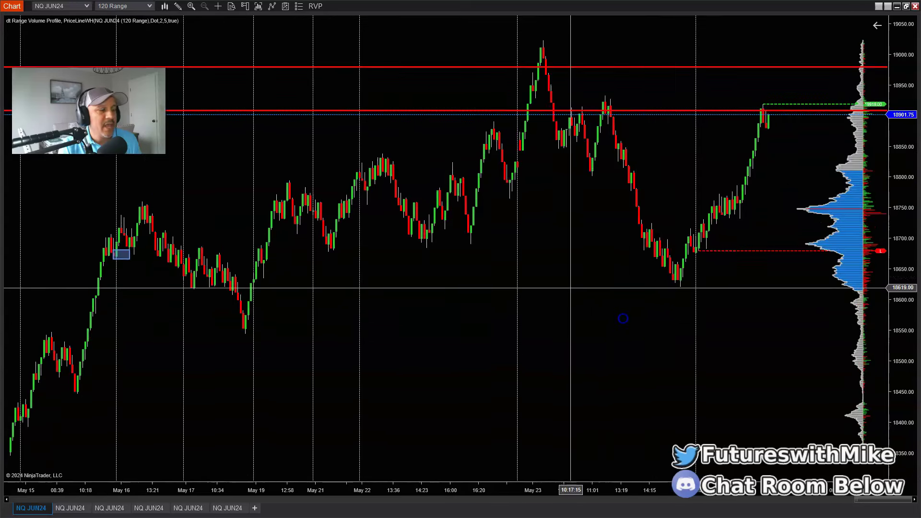
{"action": "left_click", "coordinate": [630, 271]}
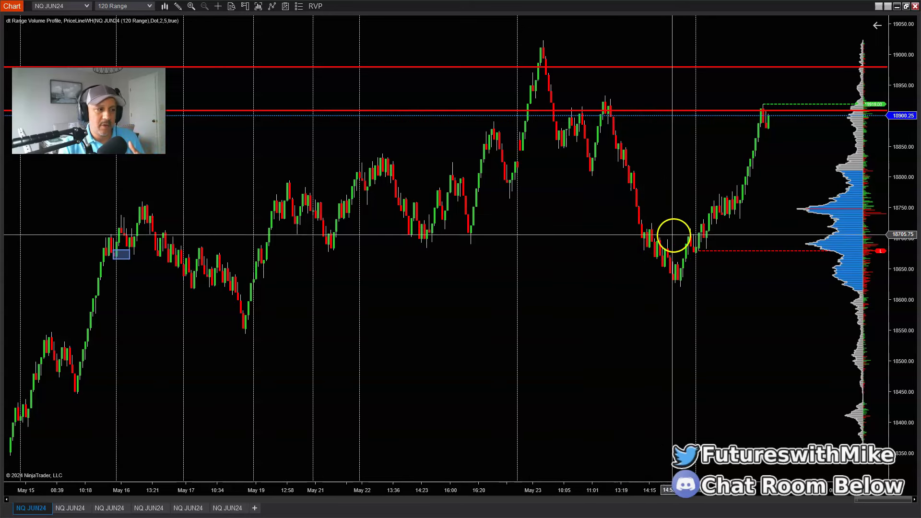
{"action": "left_click", "coordinate": [660, 270]}
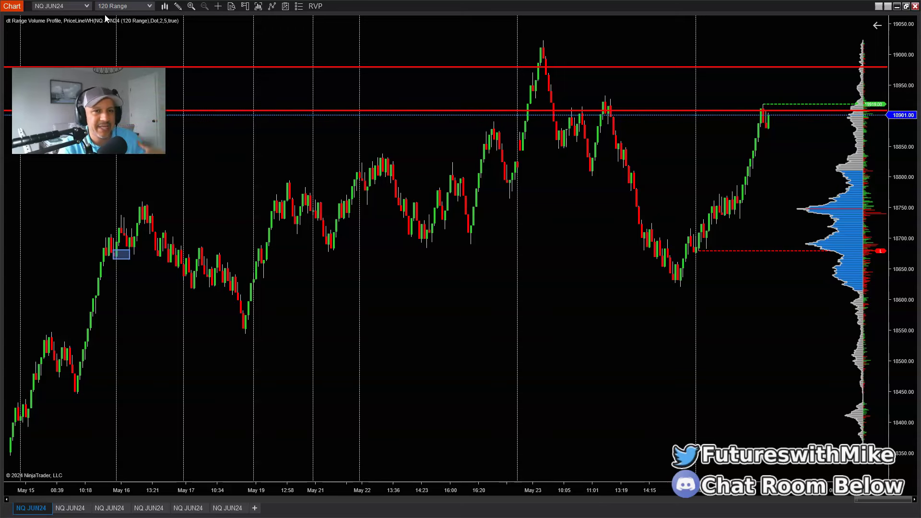
Step: Show the price/time crosshair, then bring up the 60-range NQ JUN24 chart
{"action": "middle_click", "coordinate": [275, 129]}
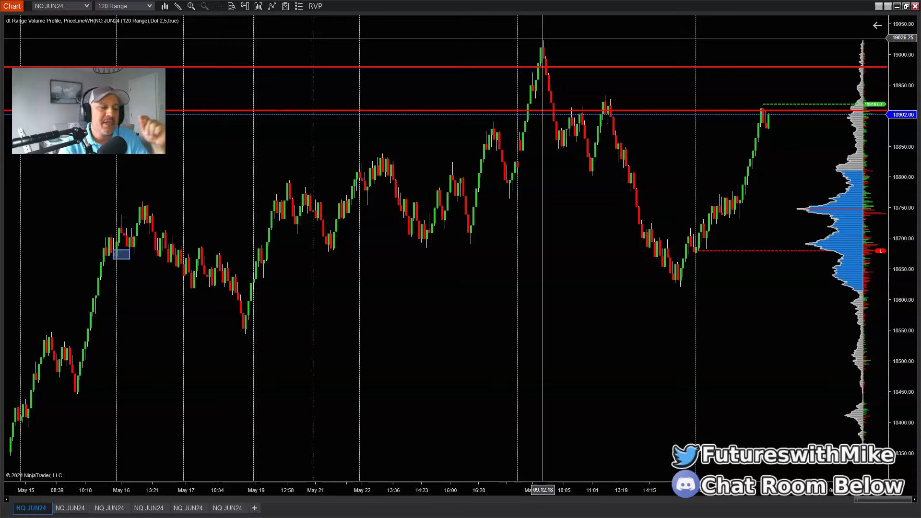
{"action": "left_click", "coordinate": [543, 52]}
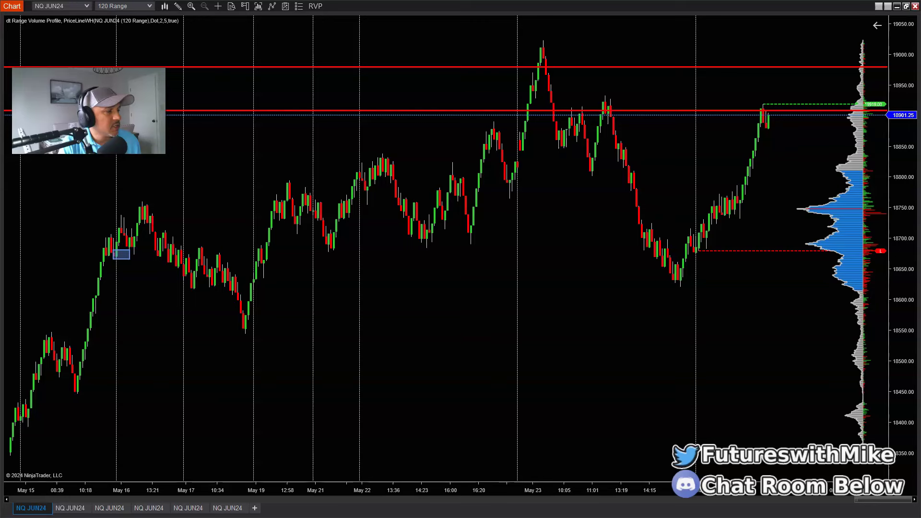
{"action": "left_click", "coordinate": [60, 512]}
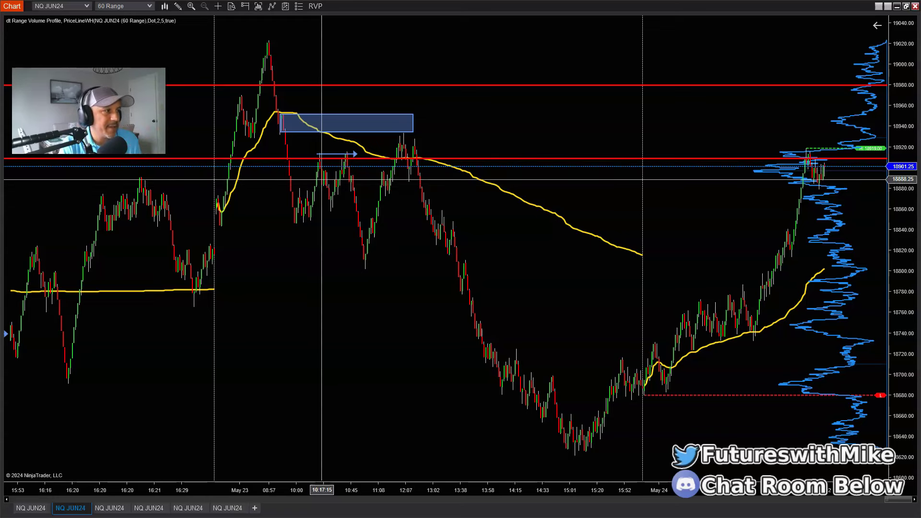
Step: Compress, then widen the 60-range bar spacing to zoom in on the latest bars near 18900
{"action": "left_click", "coordinate": [405, 136]}
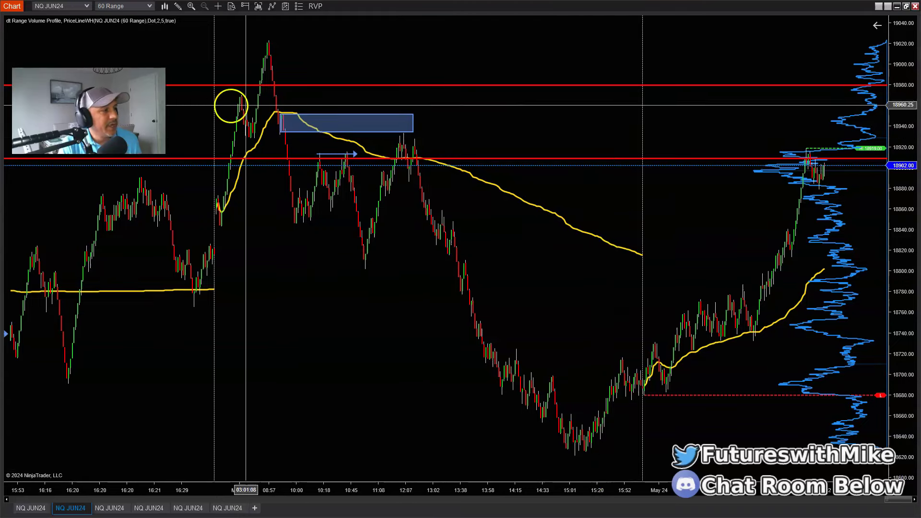
{"action": "left_click_drag", "start_coordinate": [312, 482], "coordinate": [410, 495]}
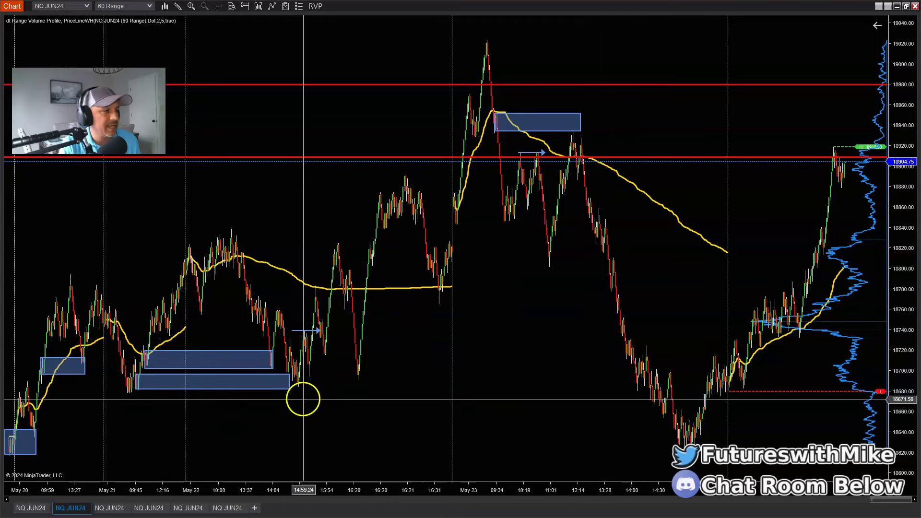
{"action": "left_click_drag", "start_coordinate": [566, 495], "coordinate": [450, 477]}
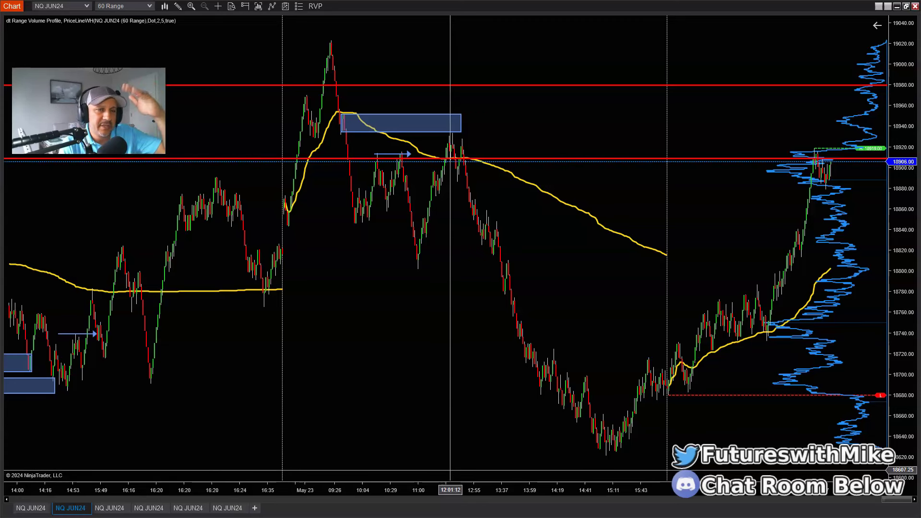
{"action": "left_click", "coordinate": [451, 469]}
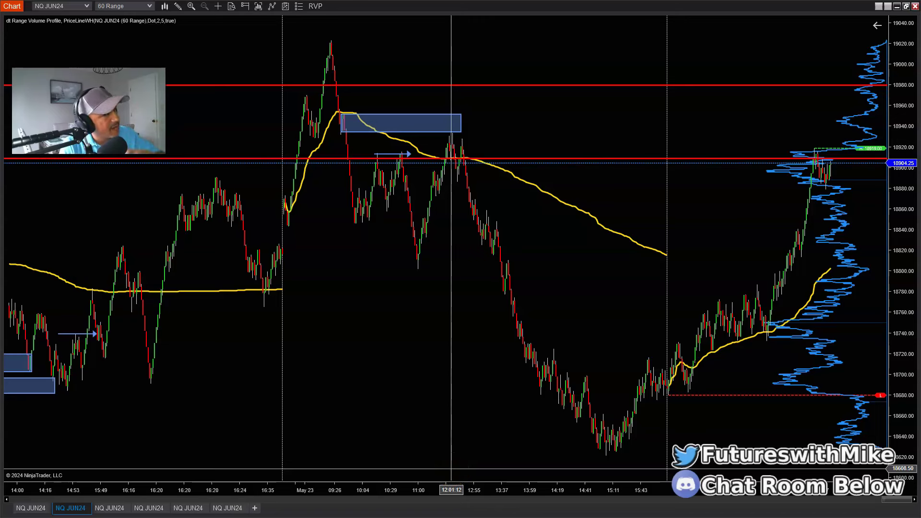
{"action": "left_click", "coordinate": [448, 467]}
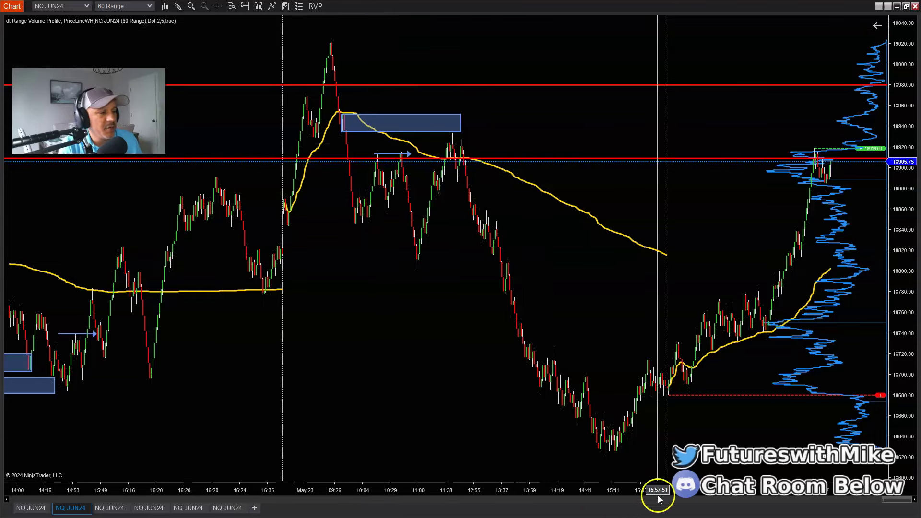
{"action": "left_click_drag", "start_coordinate": [656, 490], "coordinate": [554, 494]}
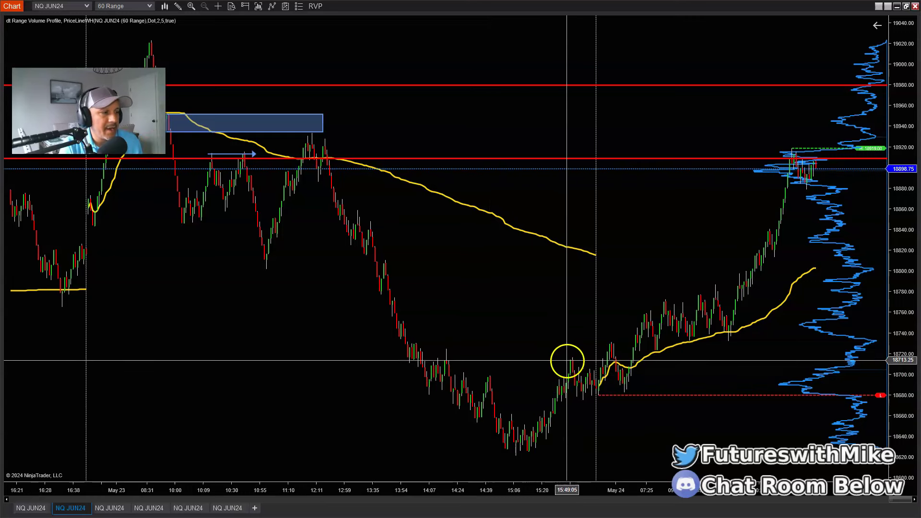
{"action": "left_click", "coordinate": [580, 391]}
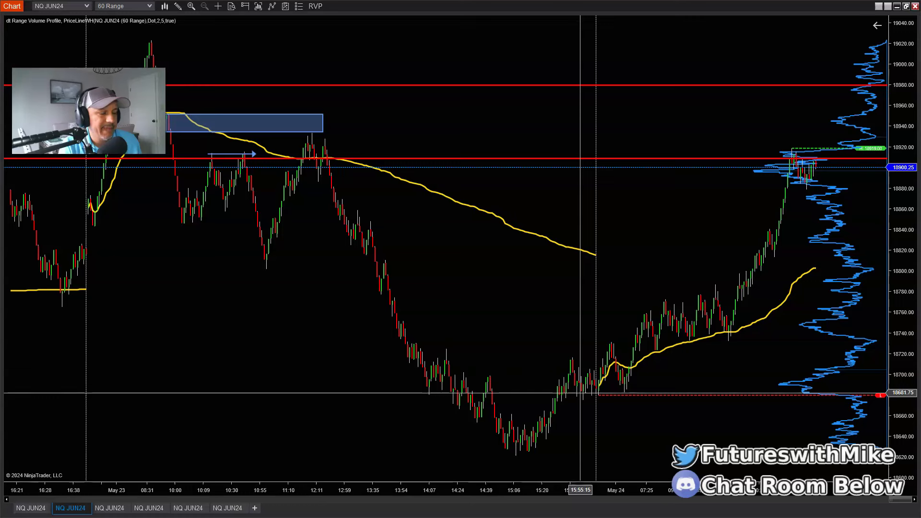
{"action": "left_click", "coordinate": [598, 390]}
{"action": "left_click", "coordinate": [600, 370]}
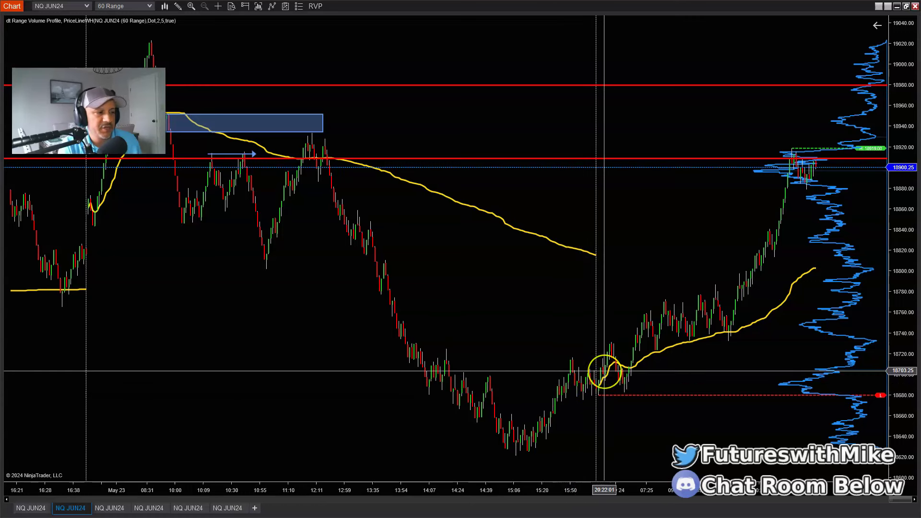
{"action": "left_click", "coordinate": [548, 376]}
{"action": "left_click", "coordinate": [475, 382]}
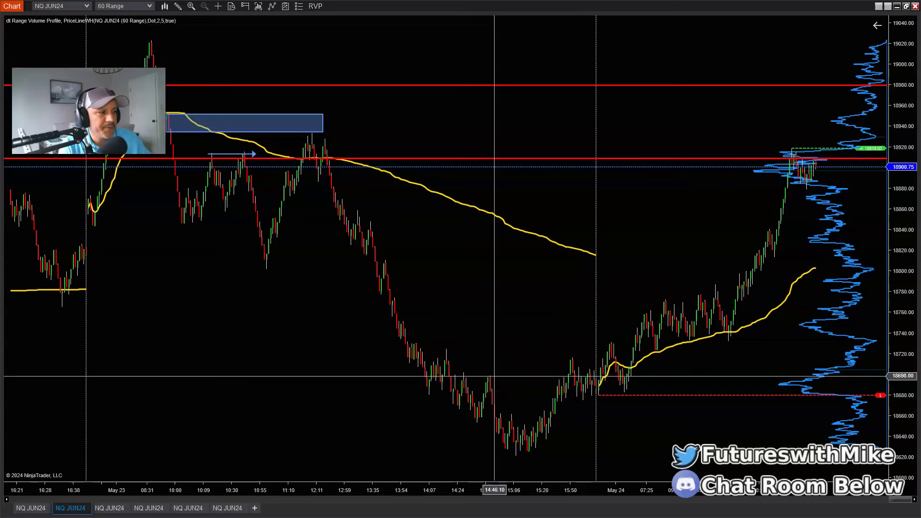
{"action": "left_click", "coordinate": [438, 369]}
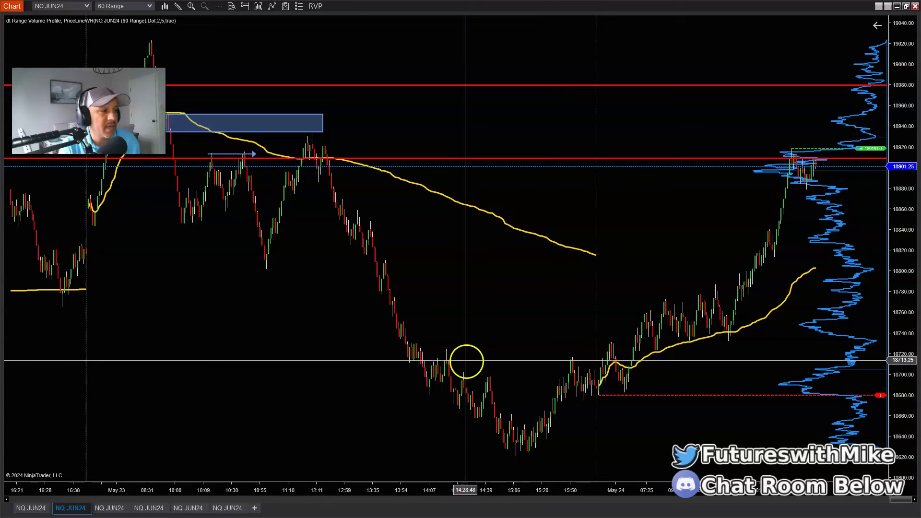
{"action": "left_click", "coordinate": [178, 6]}
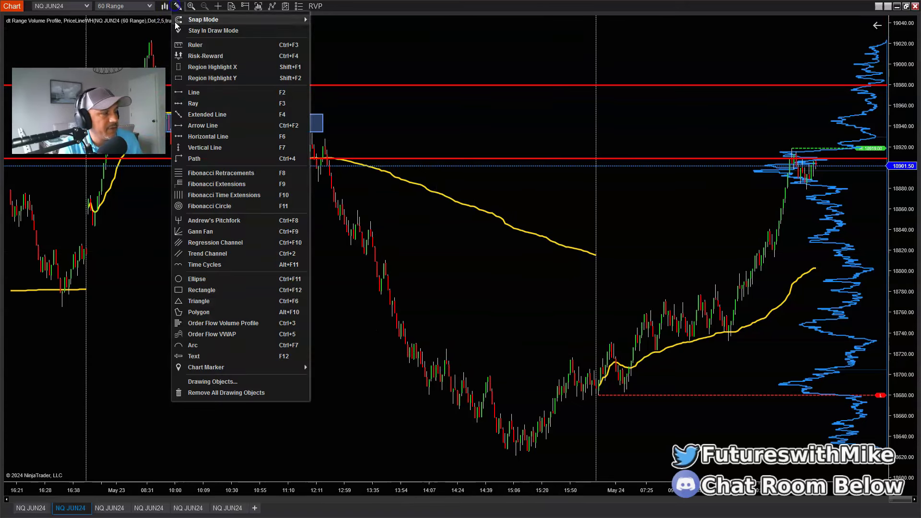
{"action": "left_click", "coordinate": [209, 126]}
{"action": "left_click", "coordinate": [494, 347]}
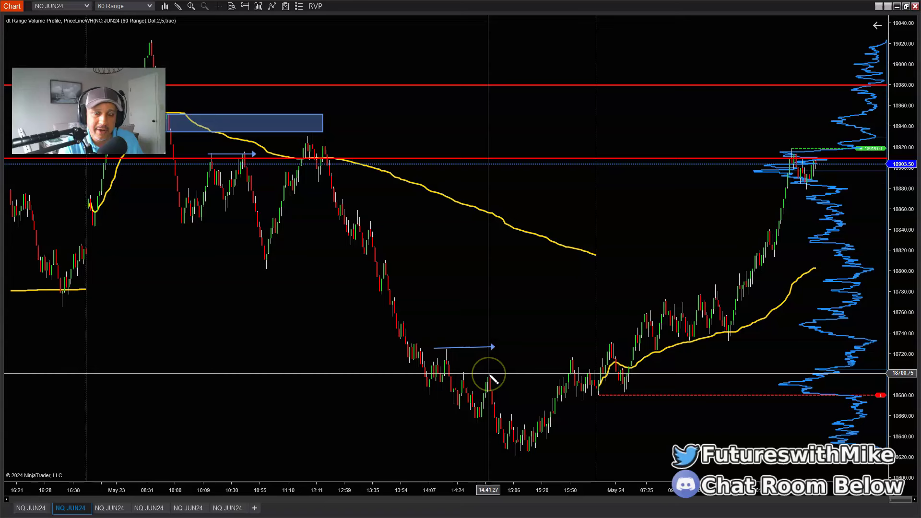
{"action": "left_click", "coordinate": [445, 351]}
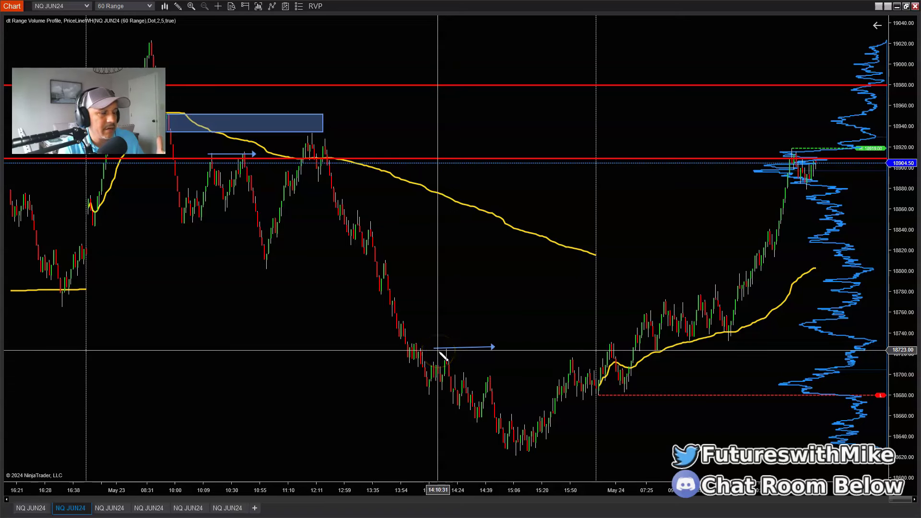
{"action": "left_click_drag", "start_coordinate": [443, 355], "coordinate": [605, 375]}
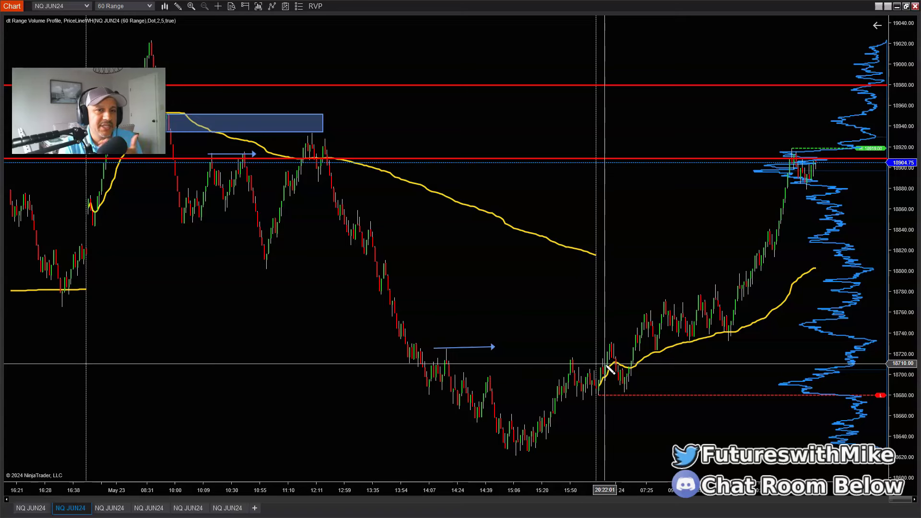
{"action": "left_click_drag", "start_coordinate": [606, 364], "coordinate": [446, 349]}
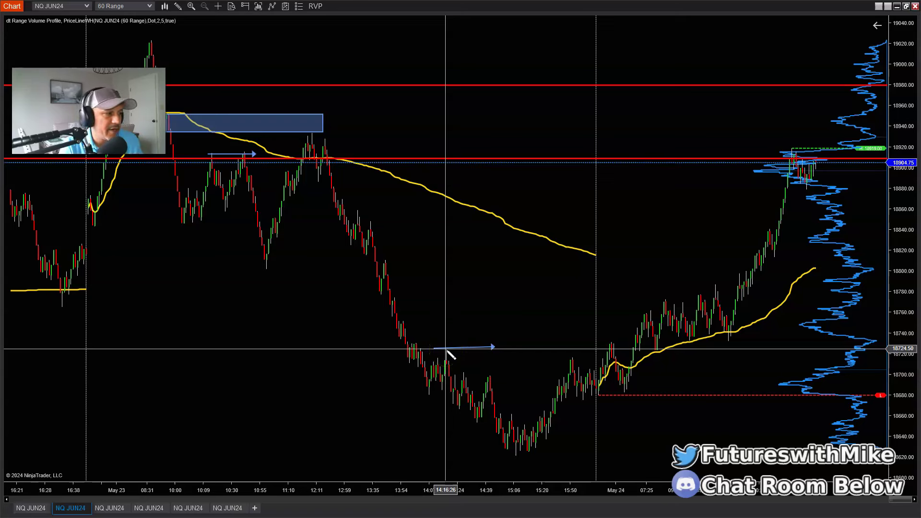
{"action": "left_click_drag", "start_coordinate": [476, 480], "coordinate": [488, 487]}
{"action": "left_click", "coordinate": [117, 20]}
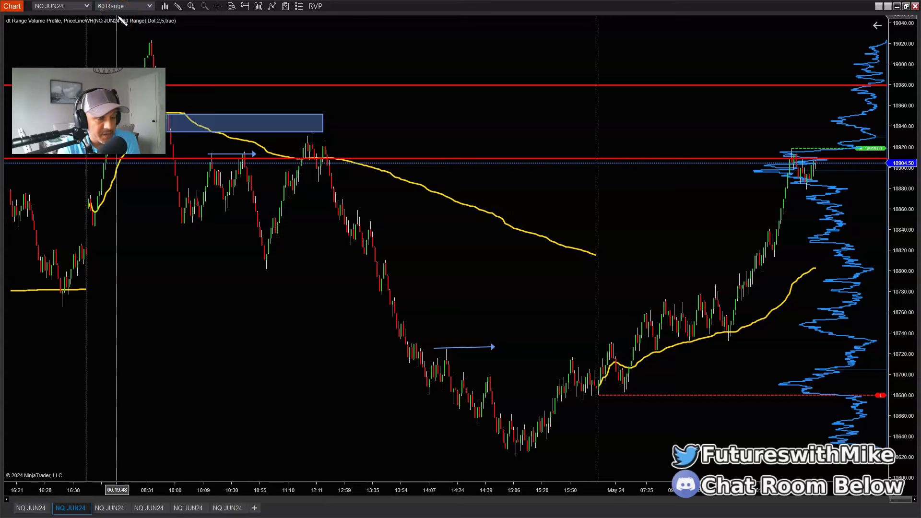
{"action": "left_click_drag", "start_coordinate": [119, 19], "coordinate": [459, 346]}
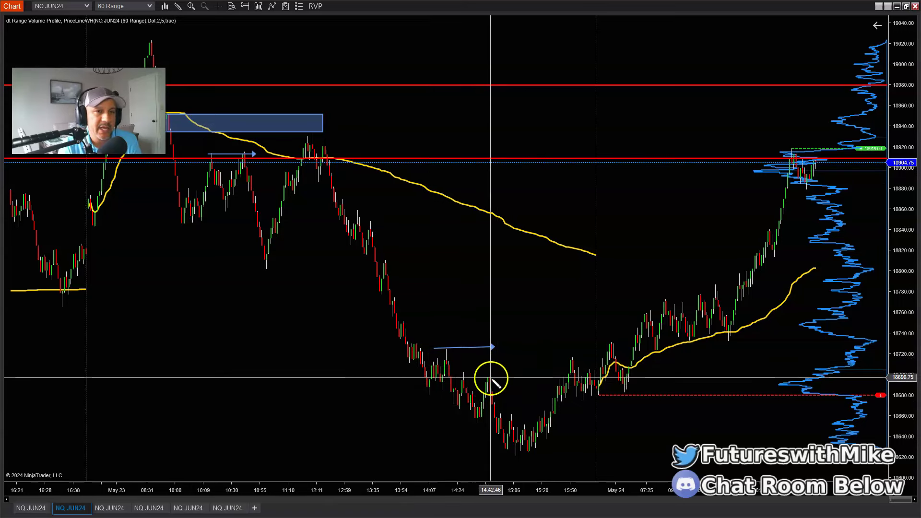
{"action": "left_click", "coordinate": [109, 512]}
{"action": "left_click_drag", "start_coordinate": [287, 418], "coordinate": [545, 427]}
{"action": "left_click_drag", "start_coordinate": [403, 485], "coordinate": [530, 485]}
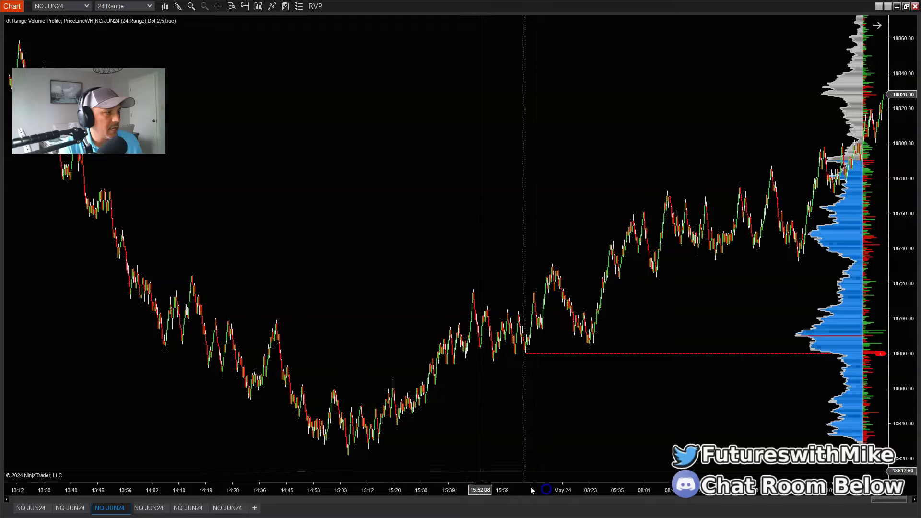
{"action": "left_click", "coordinate": [211, 438]}
{"action": "left_click_drag", "start_coordinate": [211, 438], "coordinate": [446, 445]}
{"action": "left_click_drag", "start_coordinate": [613, 494], "coordinate": [538, 490]}
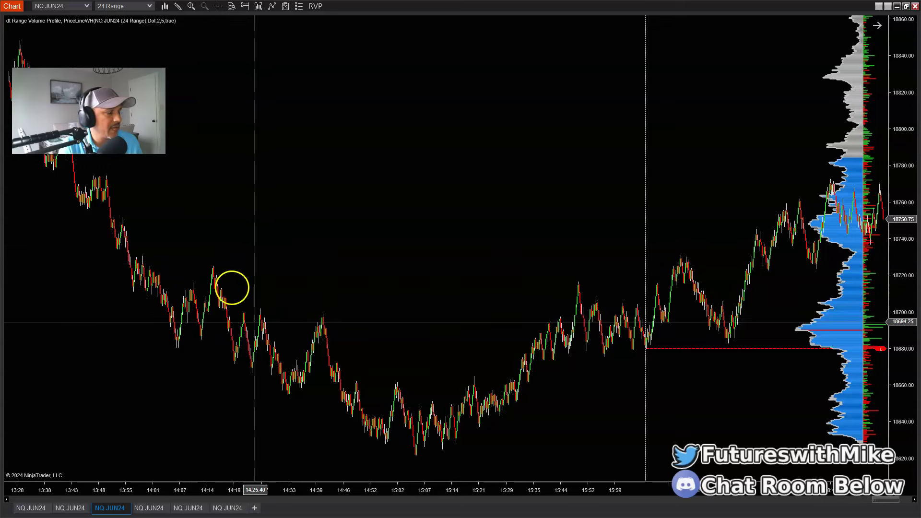
{"action": "left_click_drag", "start_coordinate": [370, 487], "coordinate": [364, 488]}
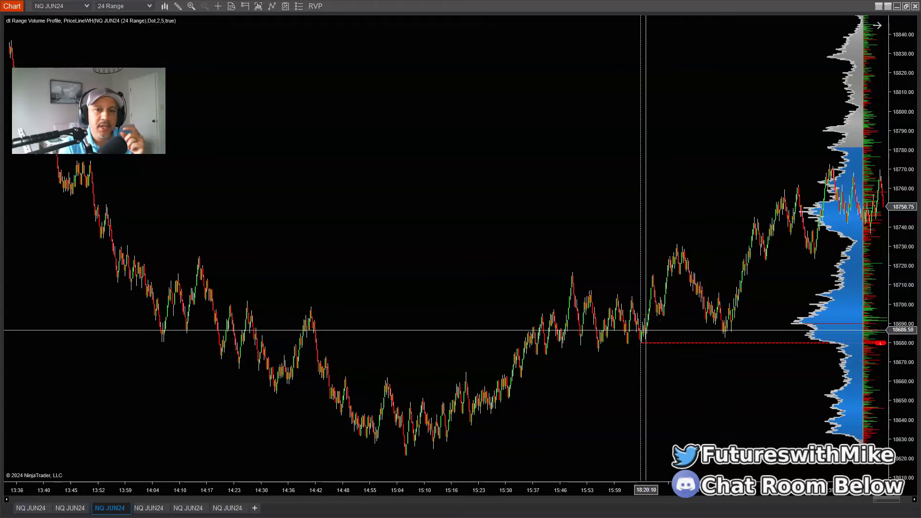
{"action": "left_click_drag", "start_coordinate": [672, 490], "coordinate": [616, 491]}
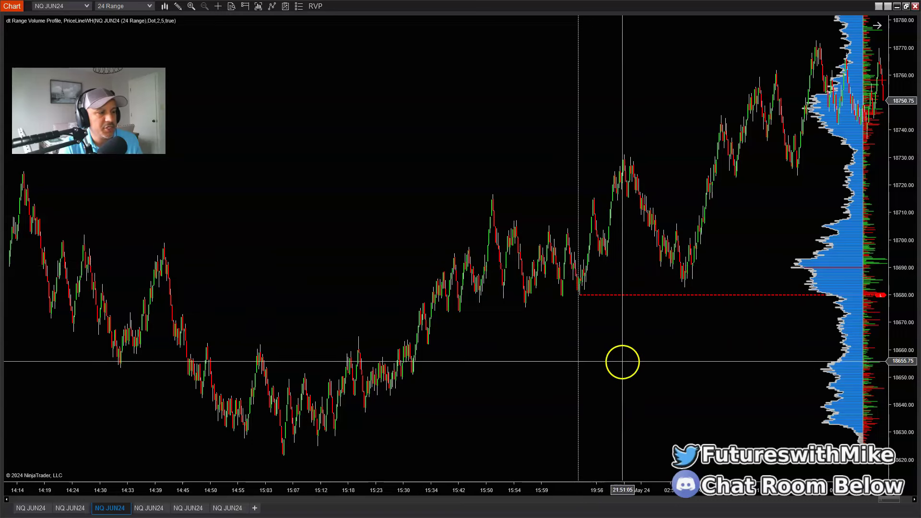
{"action": "left_click_drag", "start_coordinate": [634, 487], "coordinate": [665, 485]}
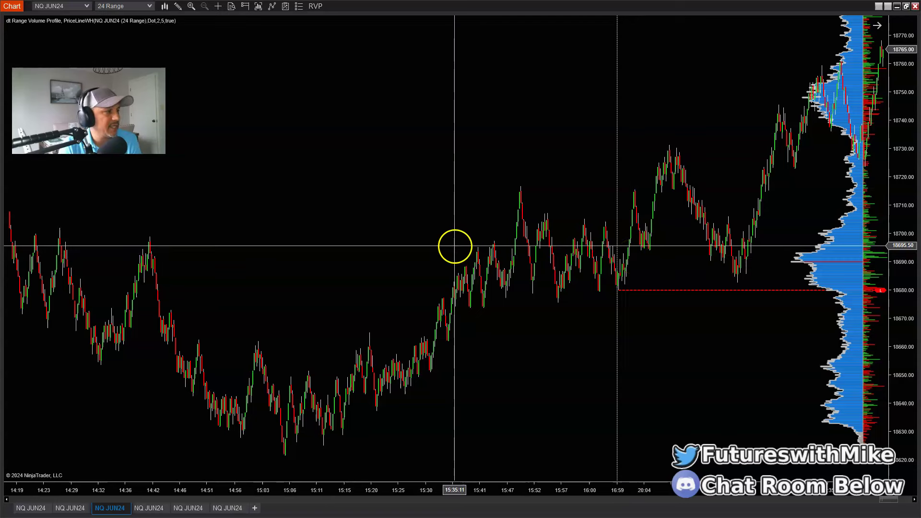
{"action": "left_click", "coordinate": [89, 513]}
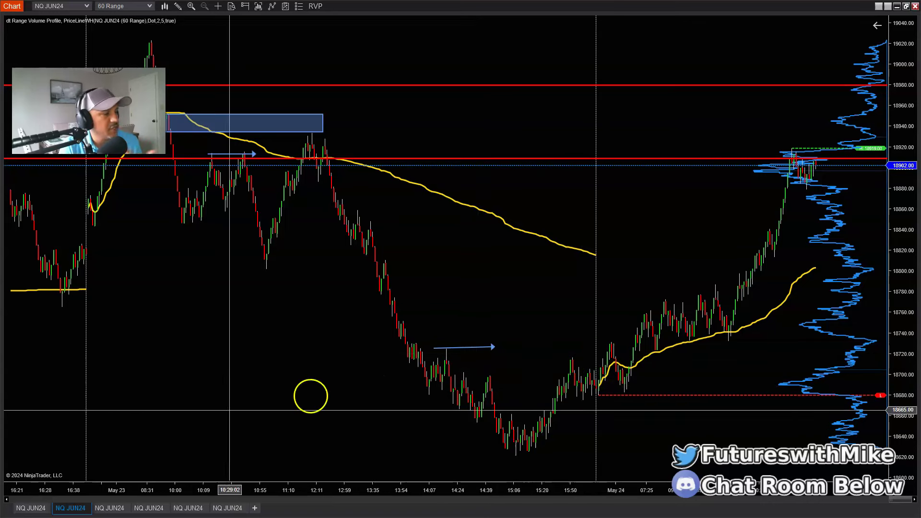
Step: Show the NQ JUN24 24-range chart with its red dashed level near 18680
{"action": "left_click", "coordinate": [112, 507]}
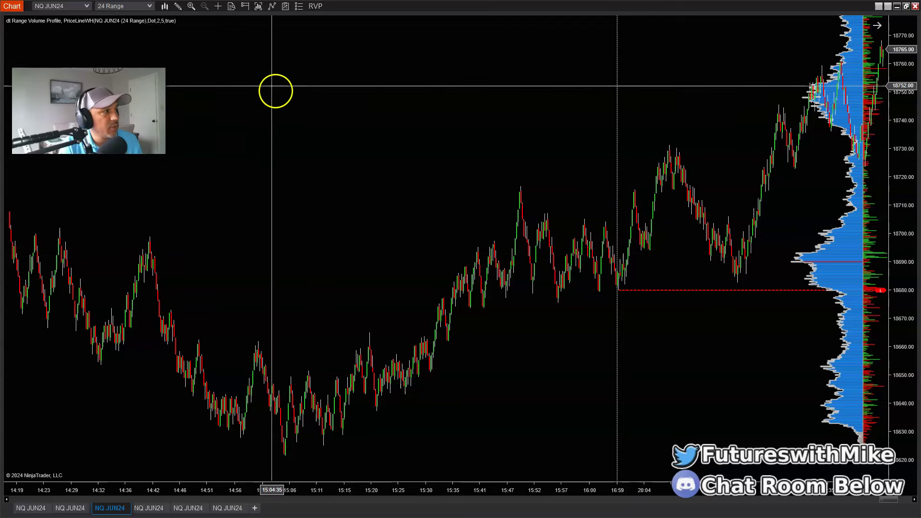
Step: Pick a shape from the Drawing Tools menu, then place the Discord window over the chart
{"action": "left_click", "coordinate": [178, 6]}
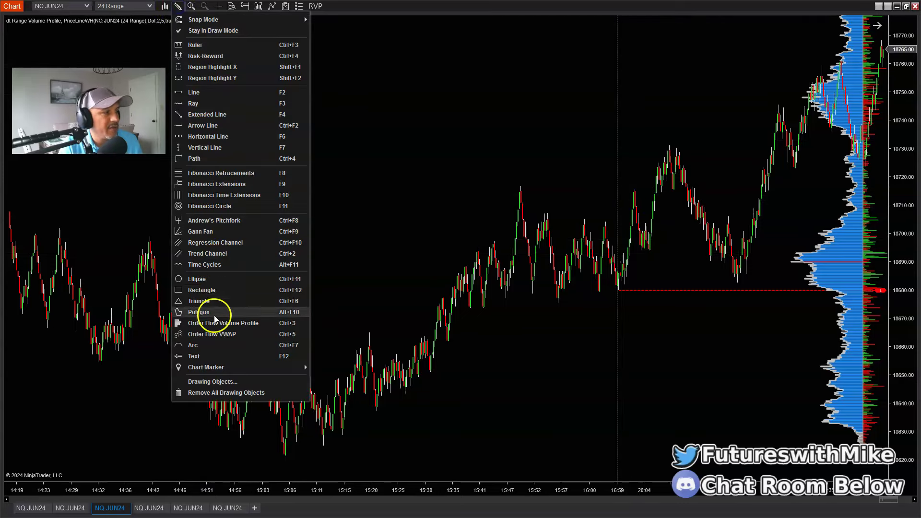
{"action": "left_click", "coordinate": [217, 293]}
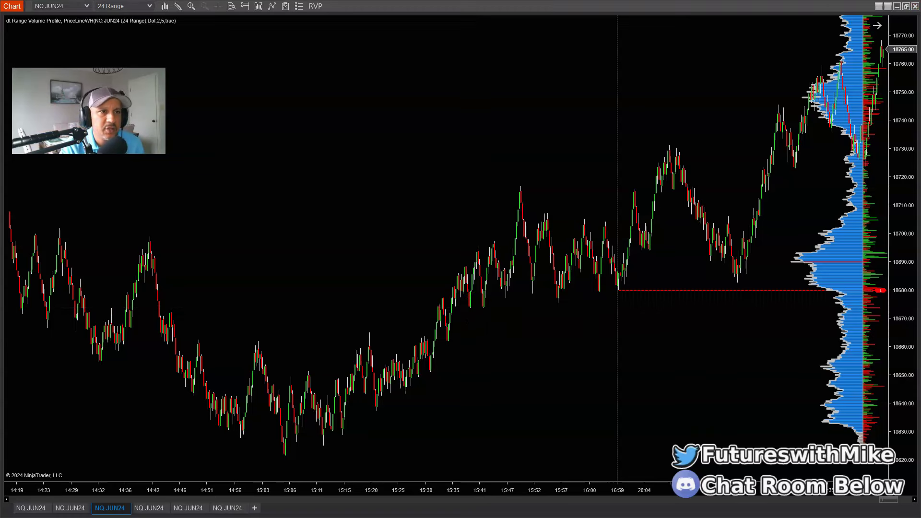
{"action": "left_click_drag", "start_coordinate": [920, 12], "coordinate": [350, 67]}
{"action": "left_click", "coordinate": [438, 69]}
Step: Maximize Discord's trading_floor window, then drag it off right to reveal the 24-range chart
{"action": "double_click", "coordinate": [438, 70]}
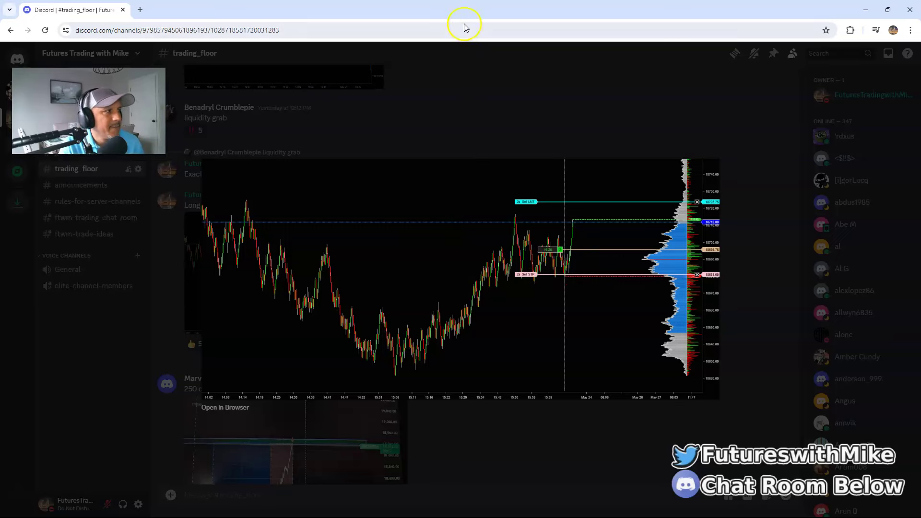
{"action": "left_click_drag", "start_coordinate": [445, 20], "coordinate": [920, 62]}
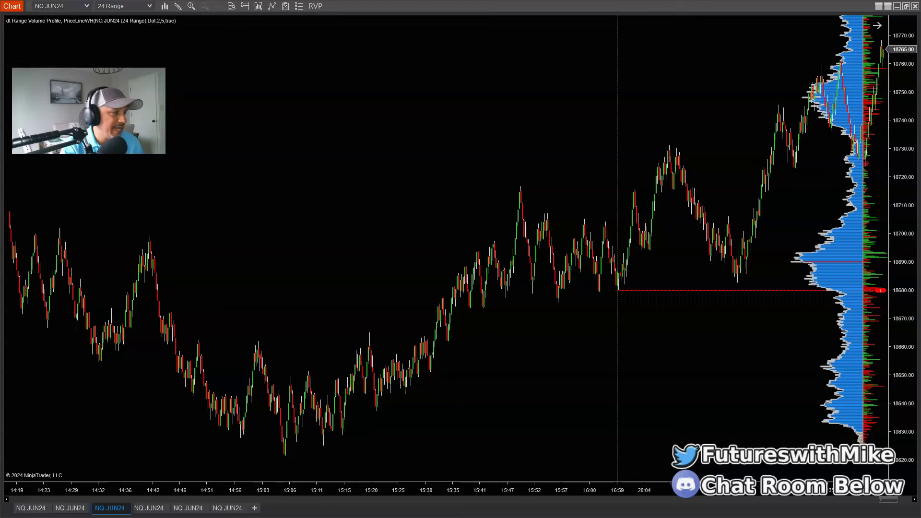
Step: Return to the NQ JUN24 60-range chart, with price near 18909 at the red level
{"action": "left_click", "coordinate": [70, 508]}
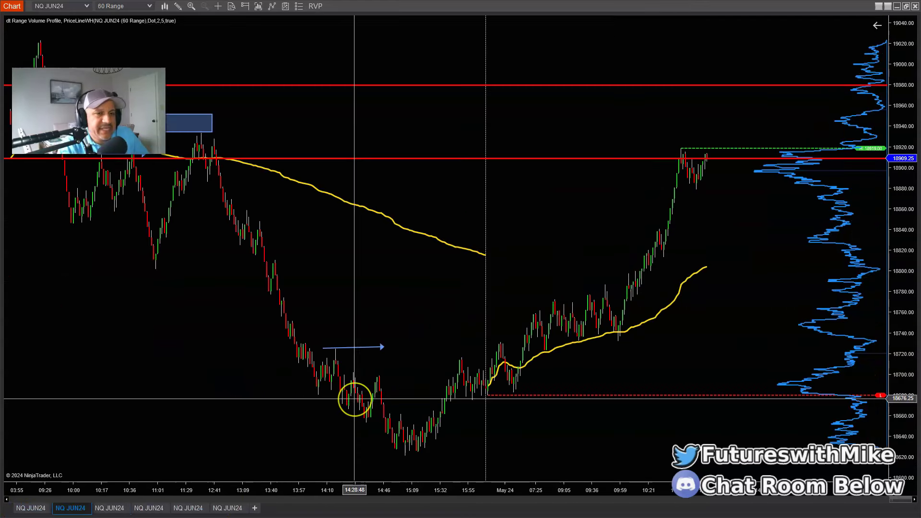